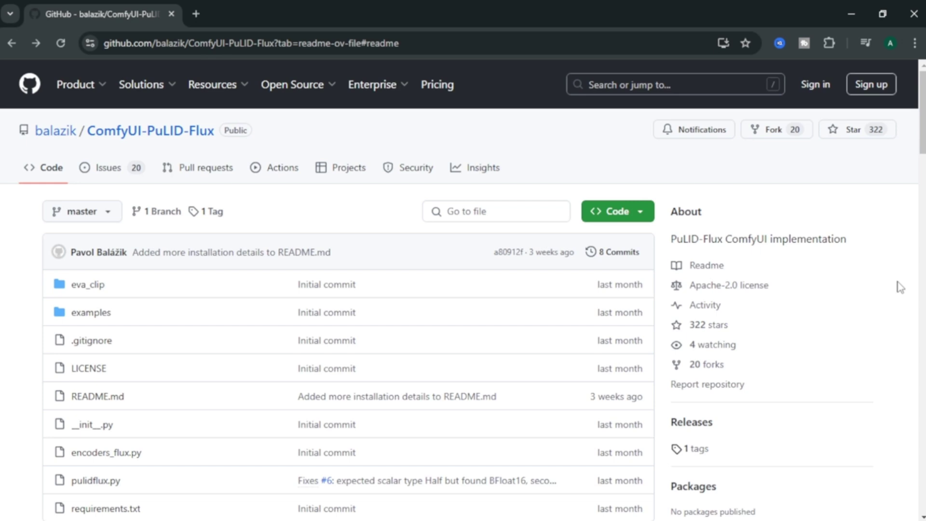
- Scroll the GitHub README, highlighting the 'Supported Flux models' heading, and read the Installation steps
scroll(900, 287, "down", 5)
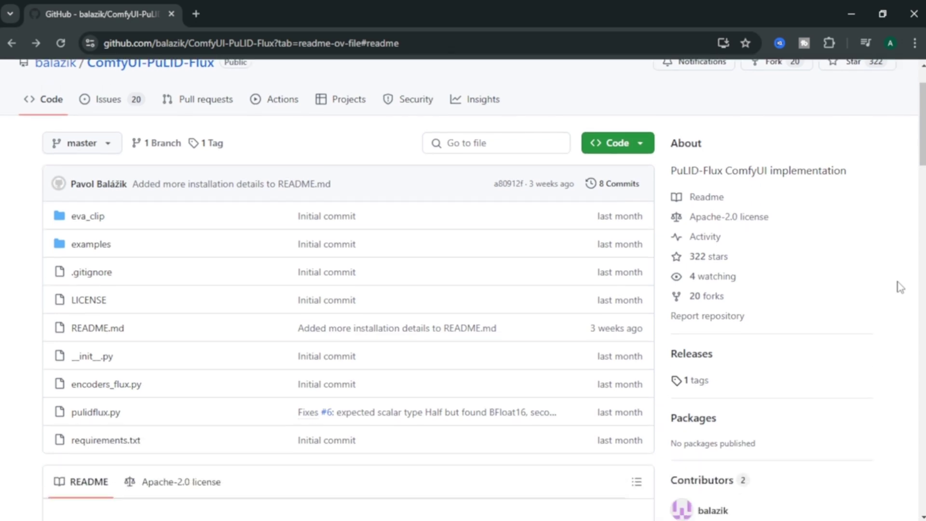
scroll(900, 286, "down", 15)
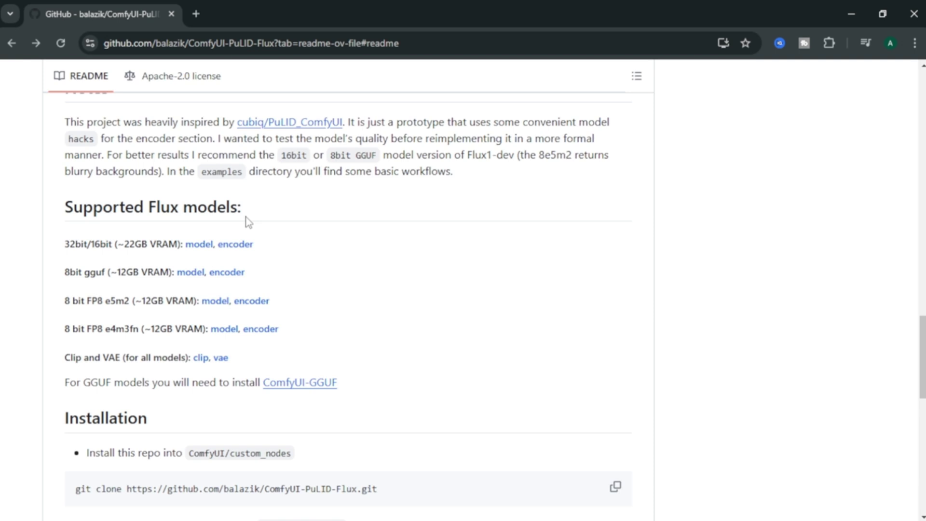
left_click_drag(64, 209, 243, 218)
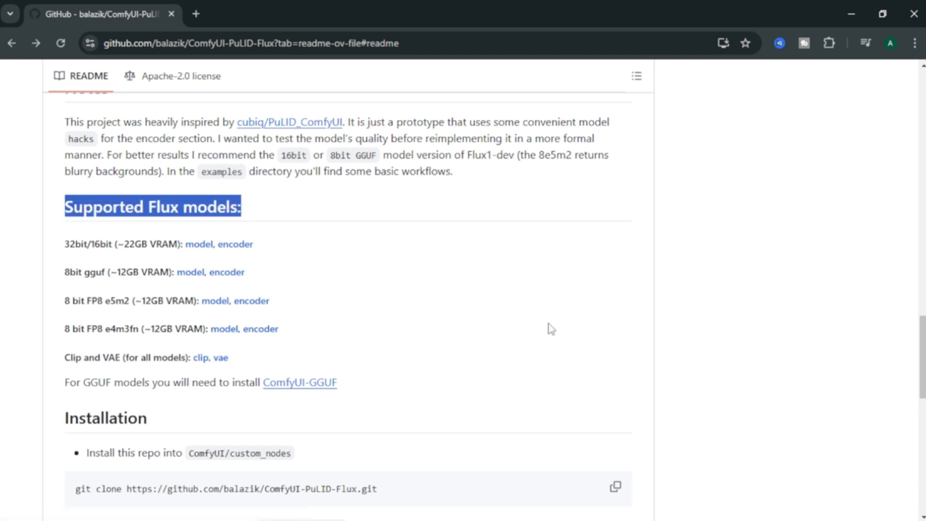
scroll(560, 328, "down", 1)
left_click(594, 318)
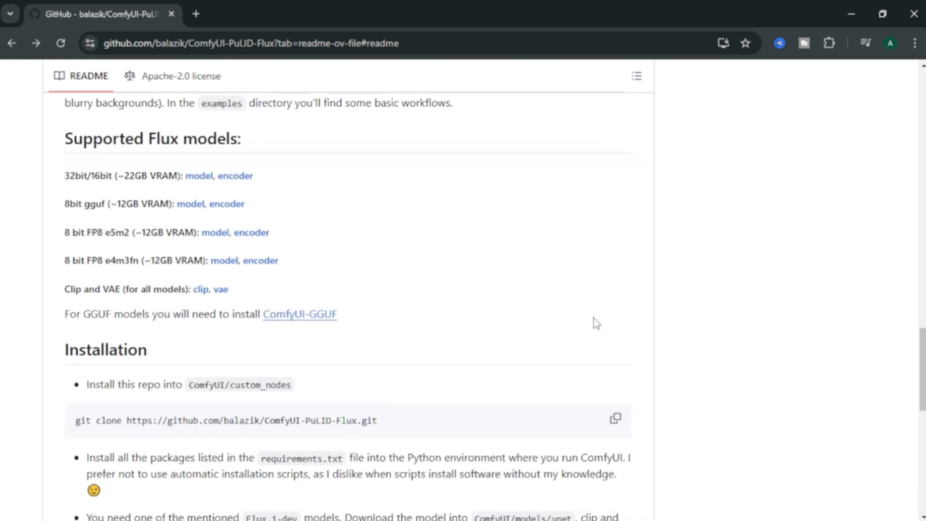
scroll(594, 318, "down", 3)
scroll(596, 317, "down", 2)
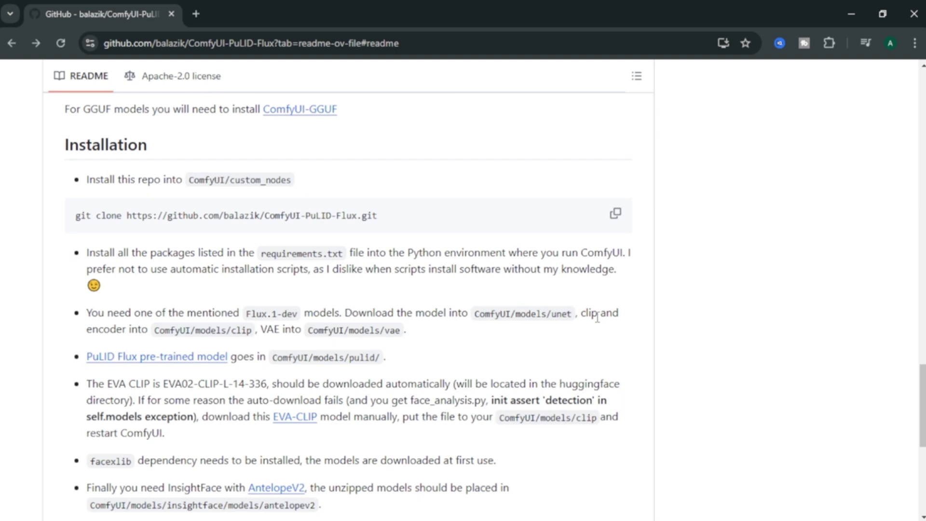
scroll(597, 318, "up", 1)
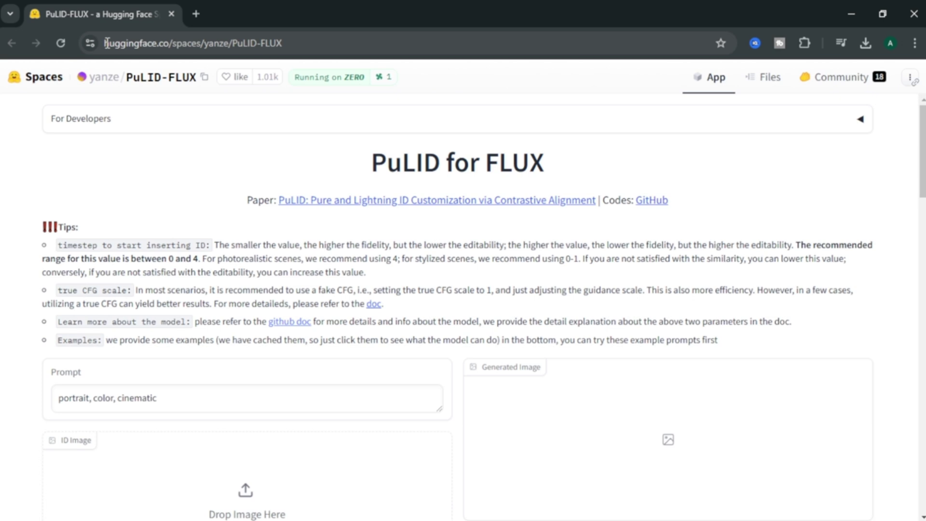
- Select the Space's web address and scroll down to the ID Image input
left_click_drag(103, 42, 288, 50)
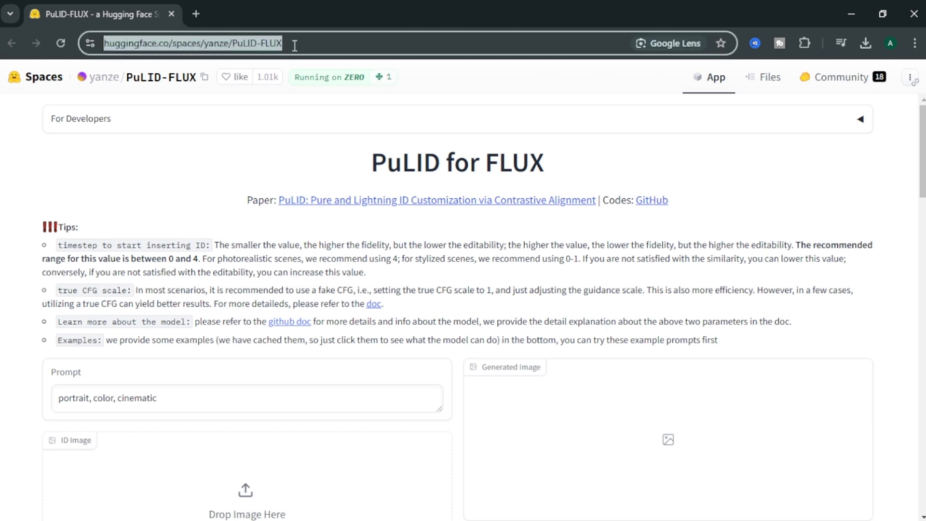
scroll(877, 276, "down", 3)
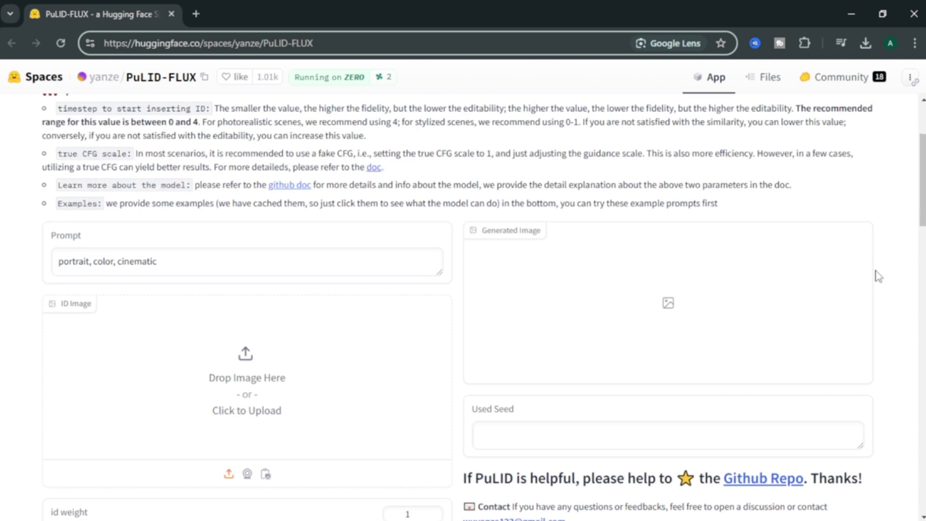
scroll(878, 273, "down", 3)
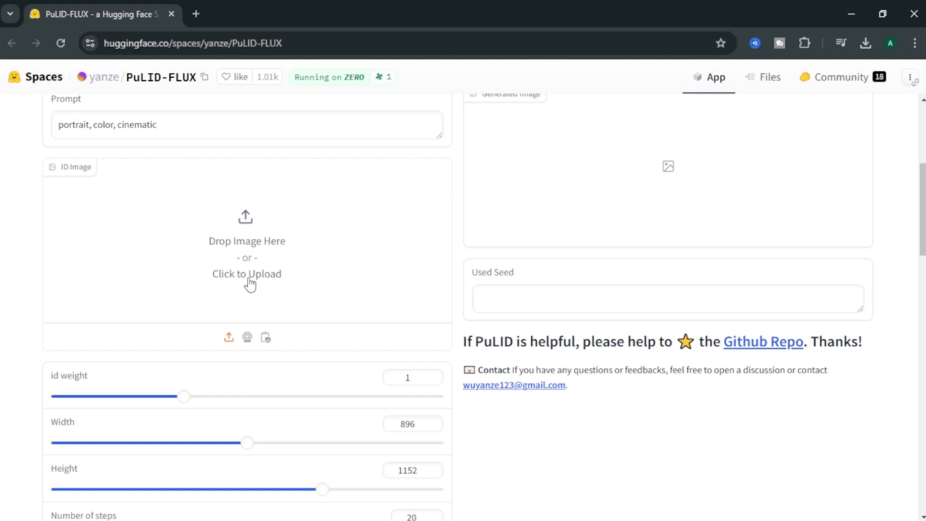
- Upload the blonde woman's photo from Downloads as the PuLID-FLUX ID Image
left_click(249, 282)
left_click(166, 139)
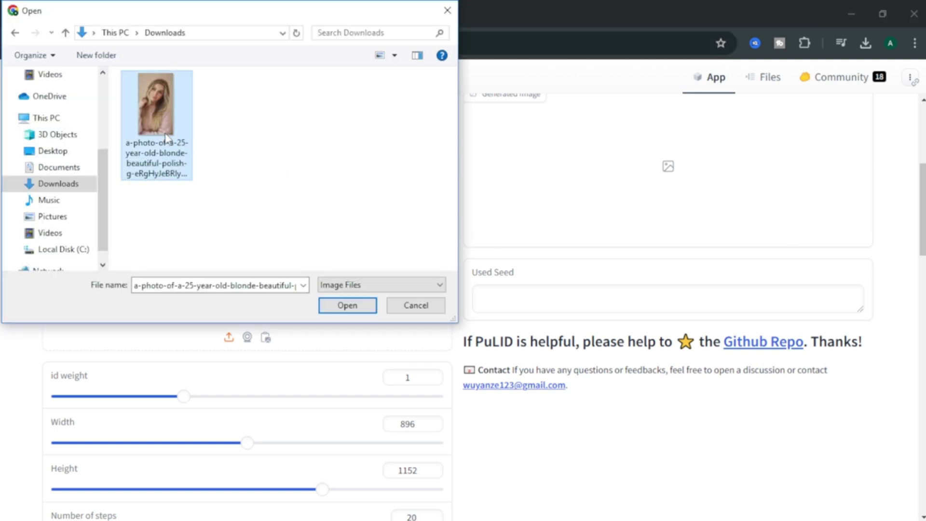
left_click(343, 305)
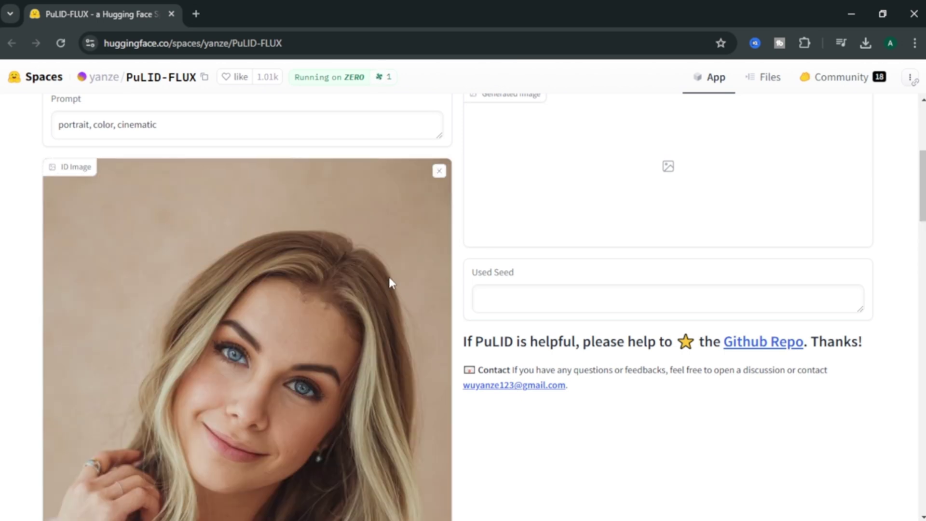
scroll(390, 279, "down", 4)
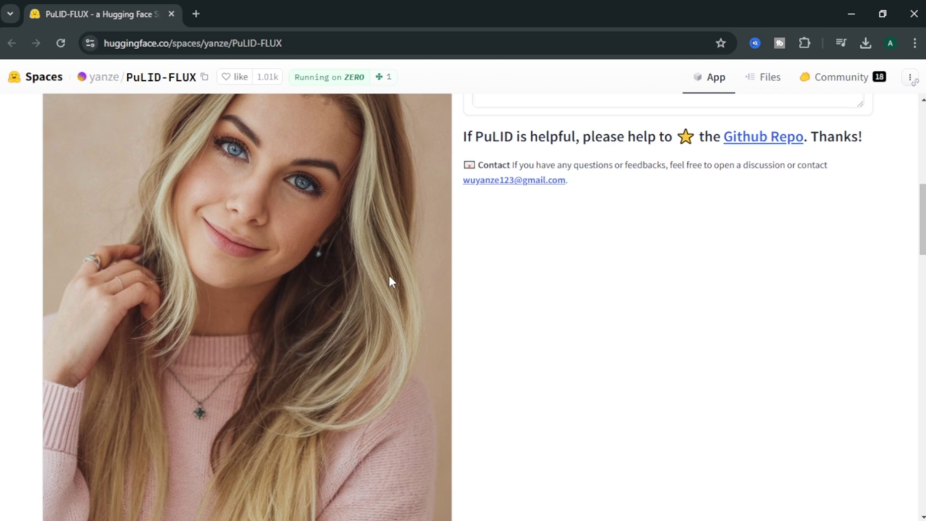
scroll(389, 275, "down", 1)
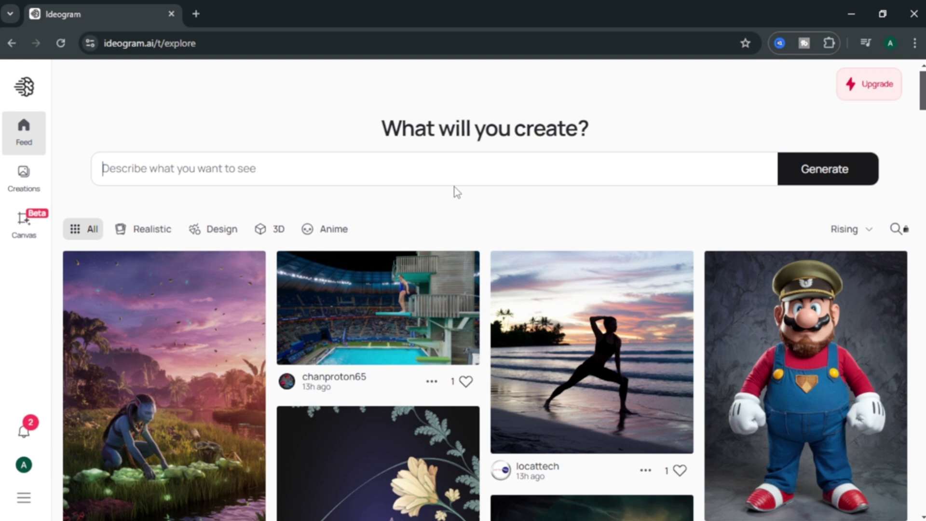
- Generate Realistic-style Ideogram images of '25 years old beautiful girl taking a selfie' with Model 2.0
left_click(542, 176)
type("25")
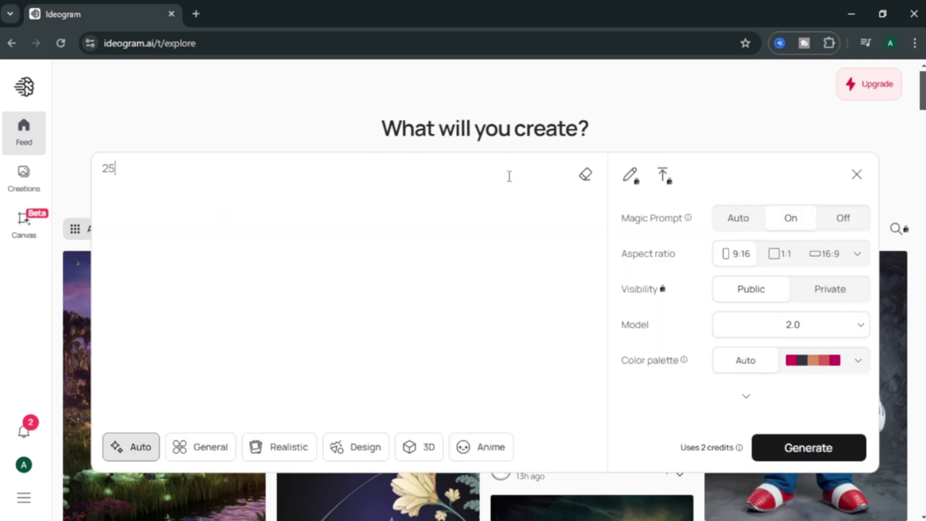
type(" years old beautiful girl")
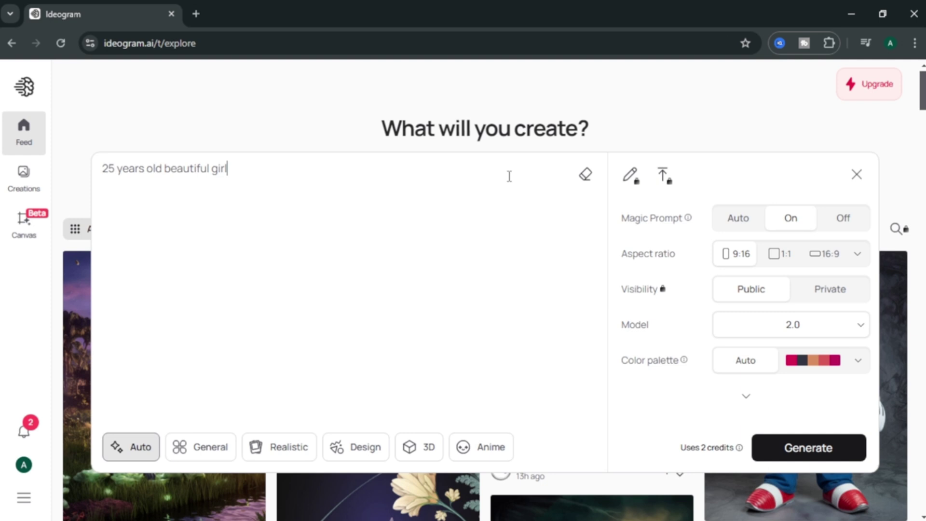
type(" taking a selfie")
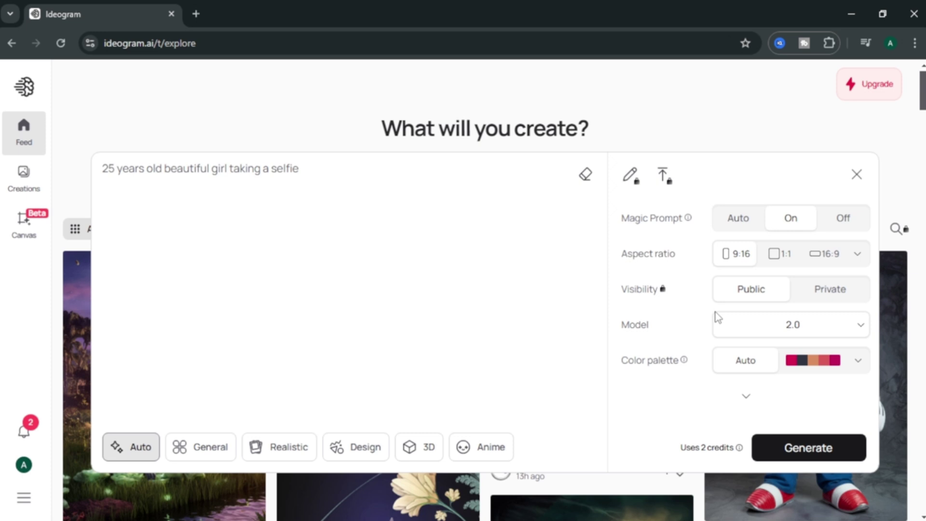
left_click(847, 336)
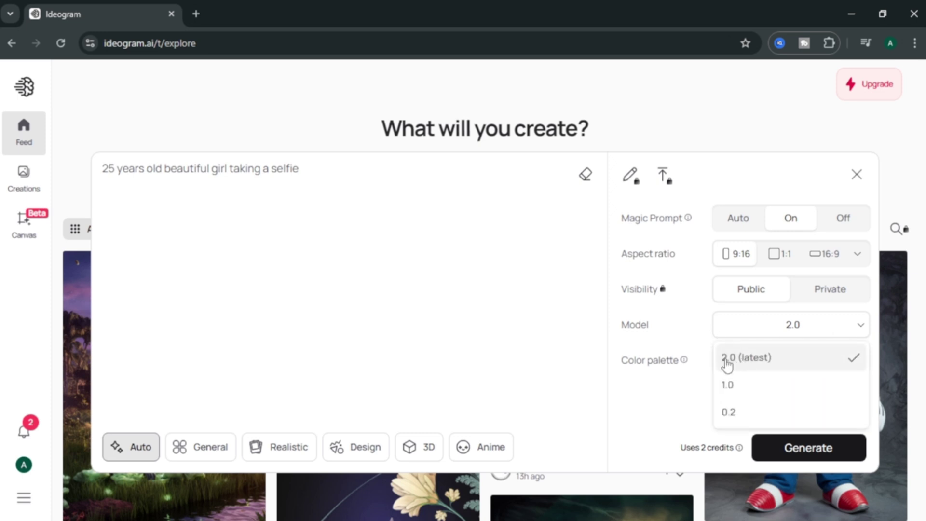
left_click(788, 363)
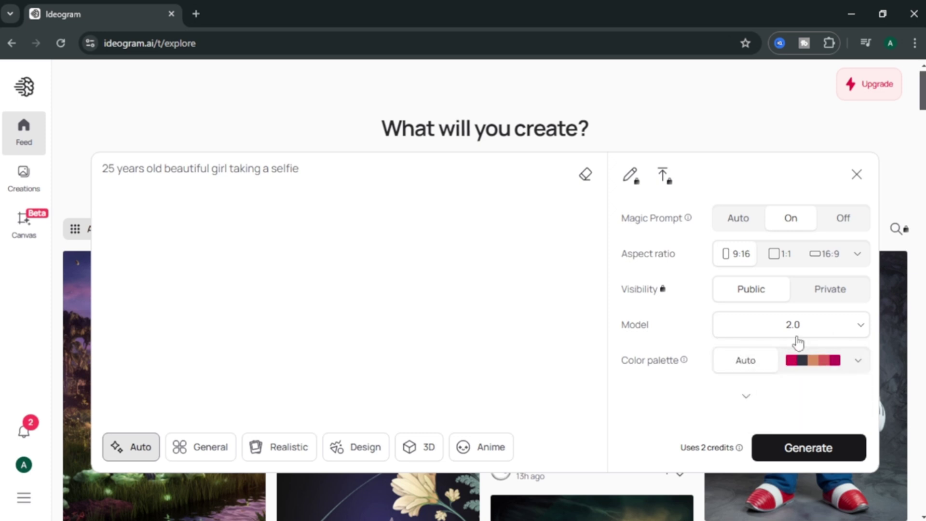
left_click(297, 461)
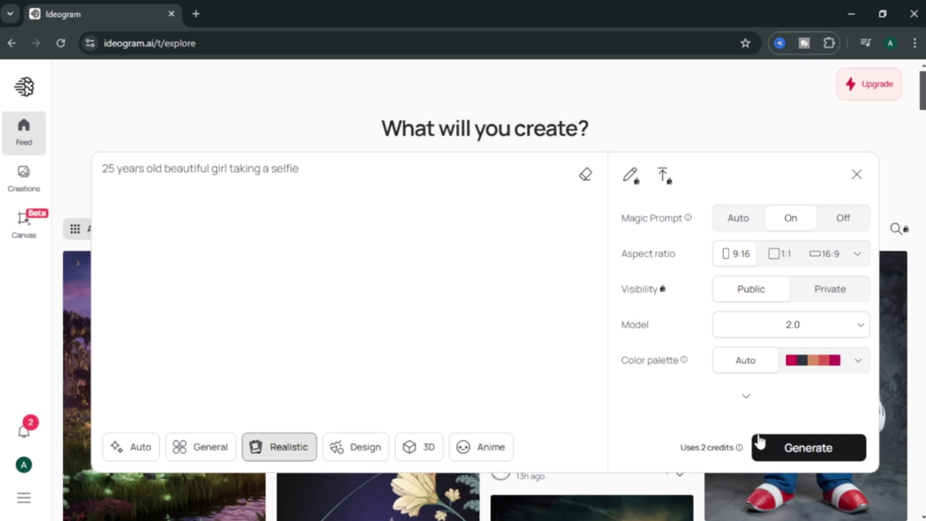
left_click(832, 458)
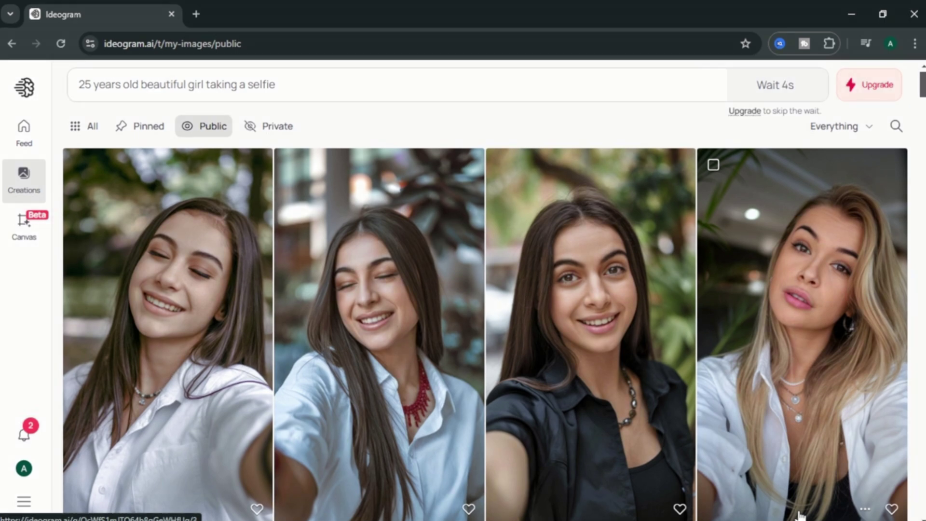
- Open the blonde pink-sweater portrait from Creations and show its more-actions menu
scroll(847, 321, "down", 6)
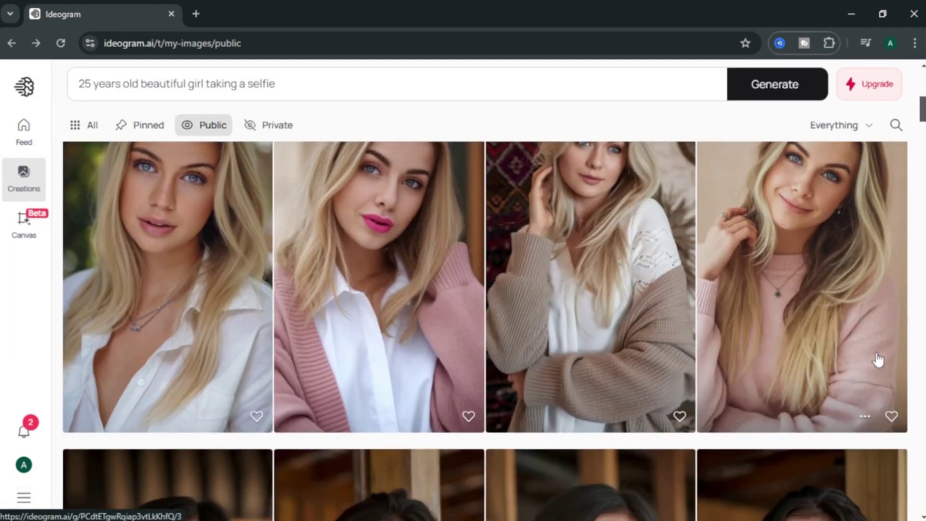
scroll(878, 359, "down", 12)
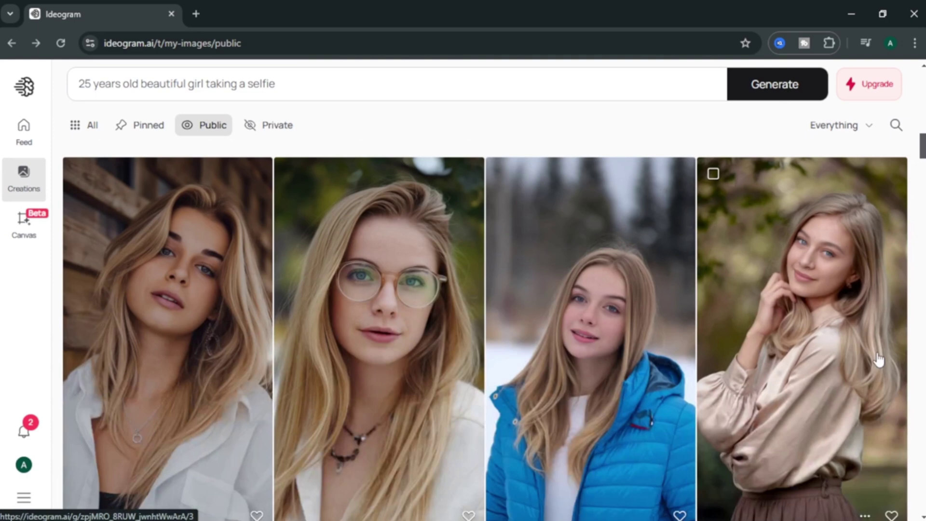
scroll(877, 359, "down", 18)
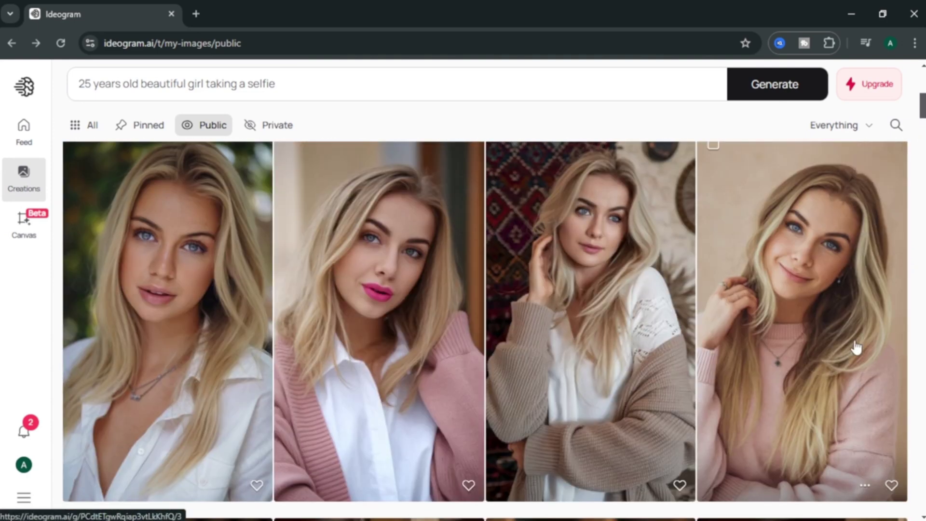
left_click(856, 347)
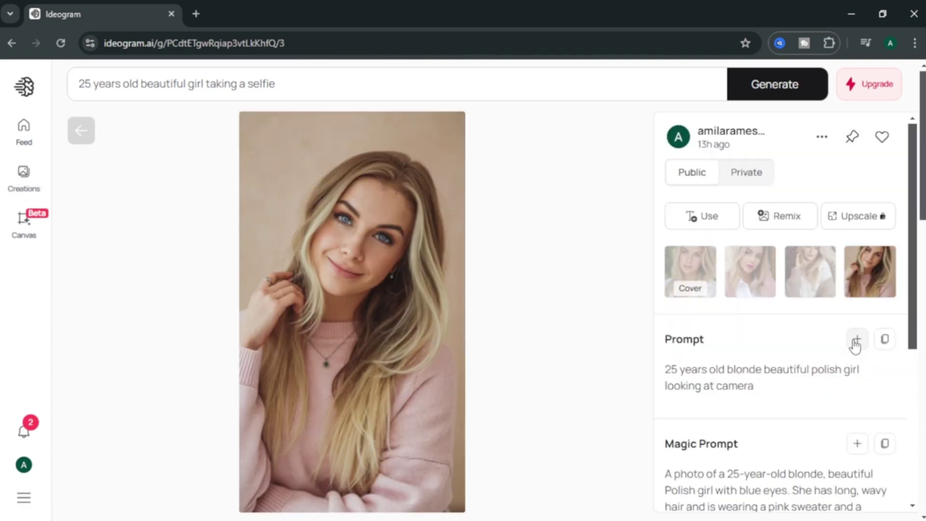
left_click(822, 138)
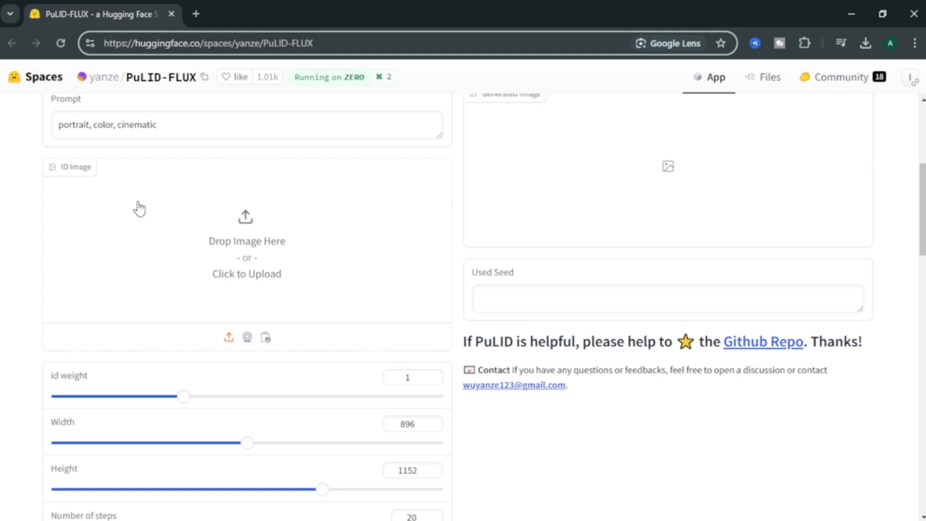
- Load the downloaded blonde-woman photo into the PuLID-FLUX ID Image slot
left_click(268, 239)
left_click(172, 144)
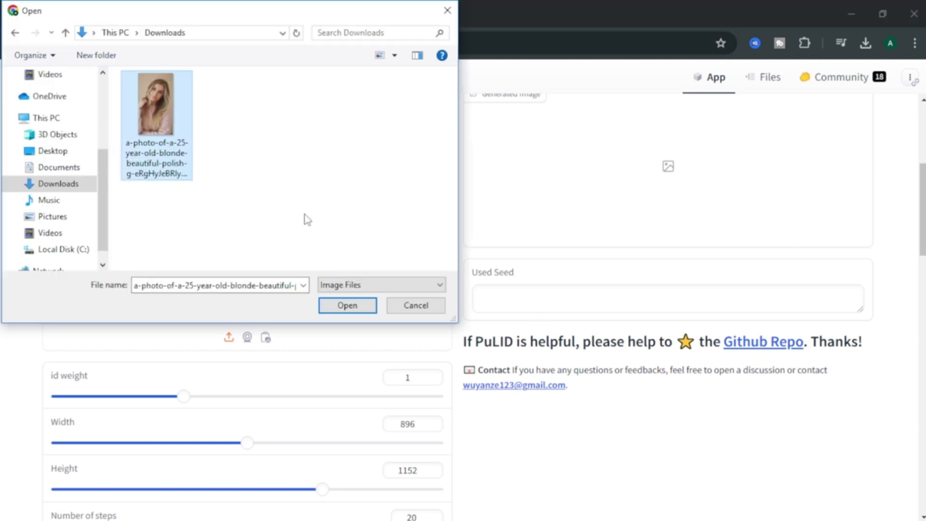
left_click(345, 304)
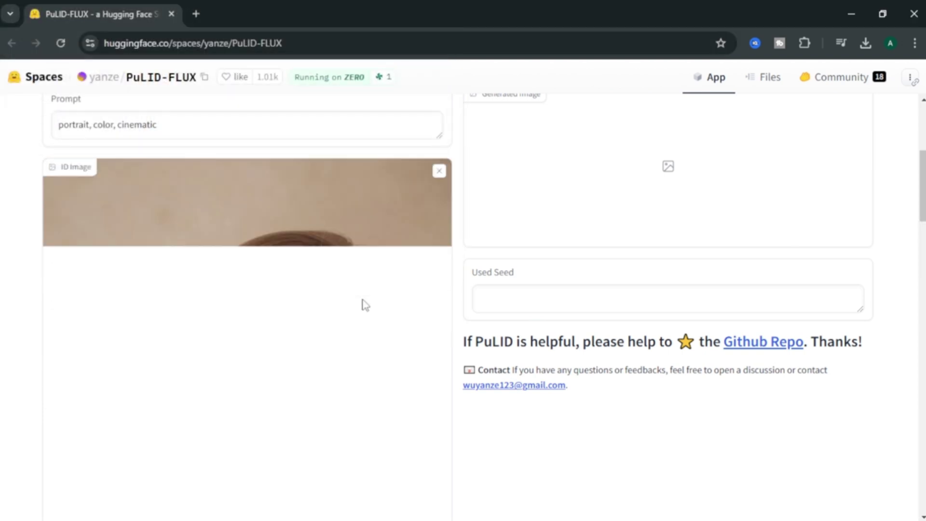
scroll(389, 276, "up", 3)
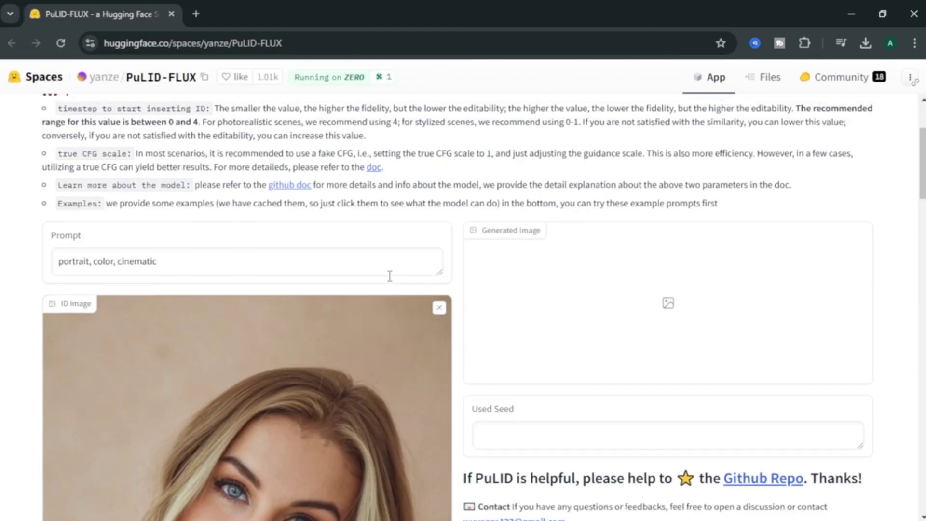
- Replace the old prompt with the pasted cinematic night-street prompt
left_click(184, 262)
key("ctrl+a")
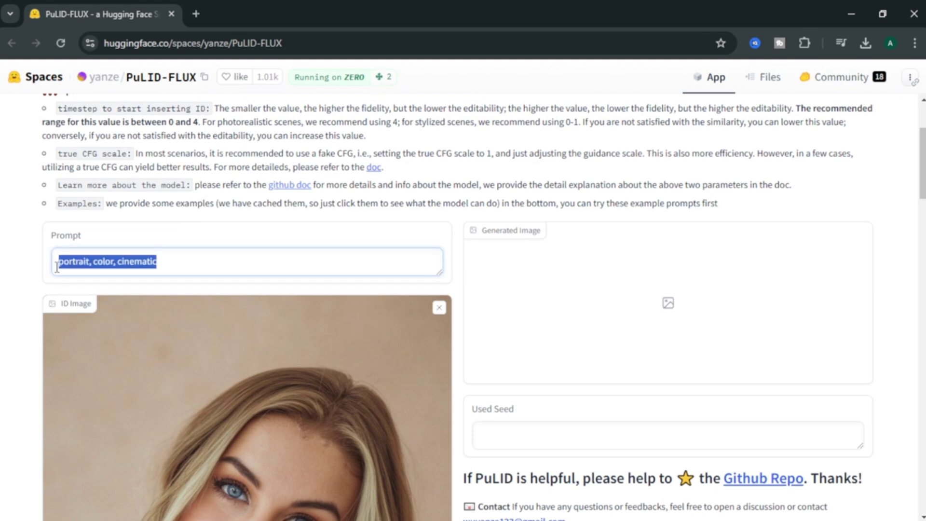
key("BackSpace")
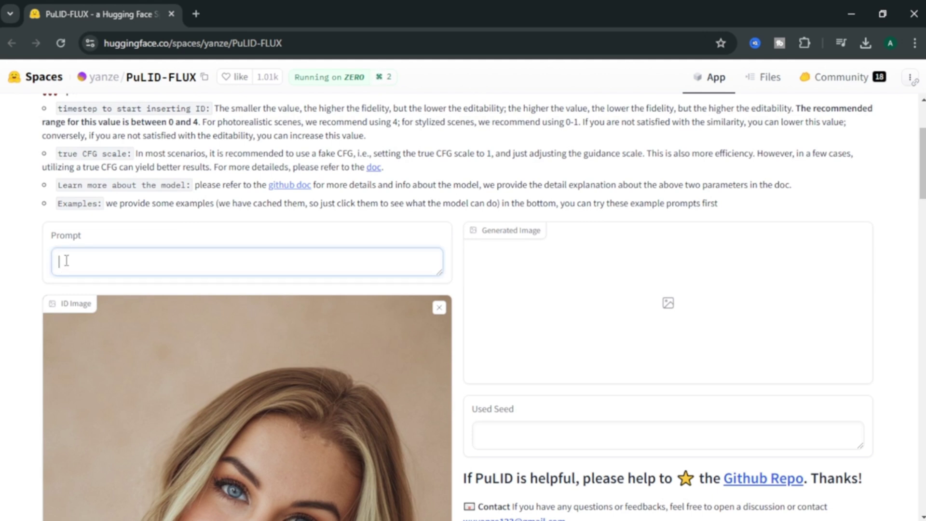
right_click(66, 260)
left_click(106, 398)
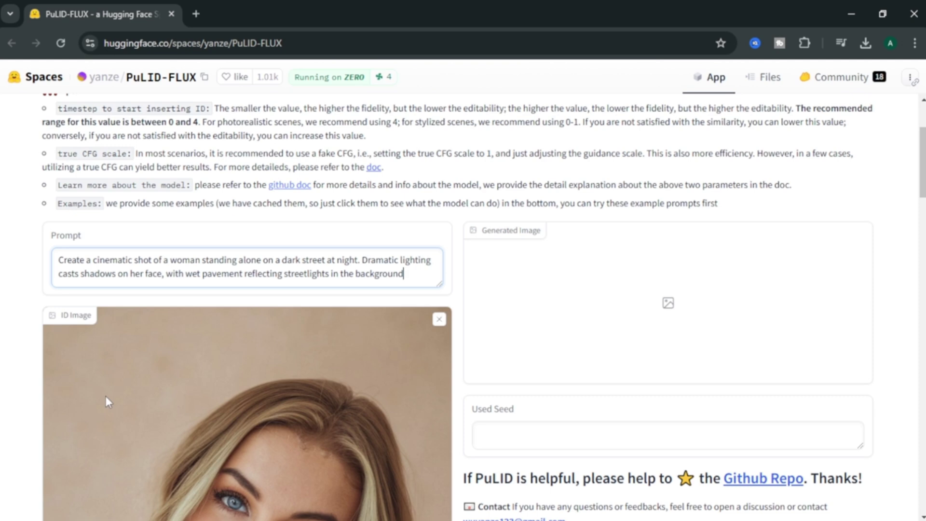
scroll(105, 395, "down", 12)
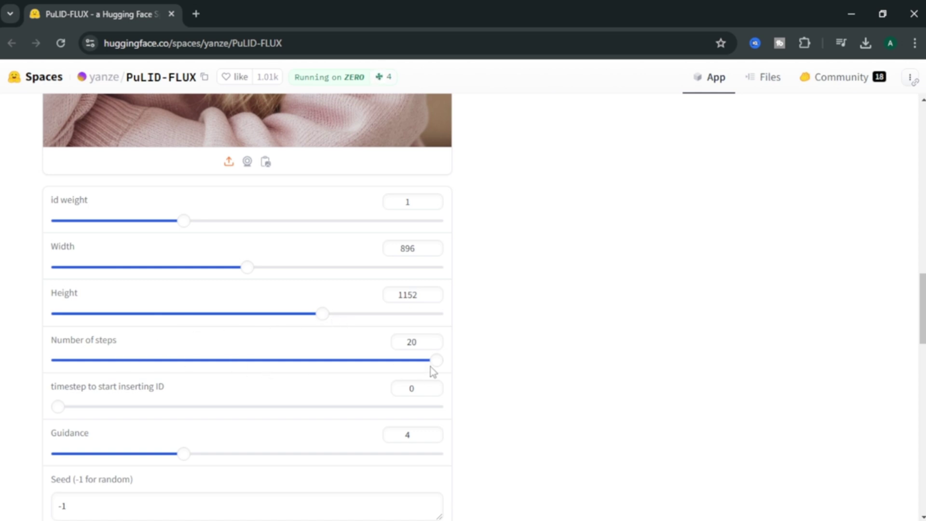
- Keep Number of steps at 20 and scroll down to Generate
double_click(419, 341)
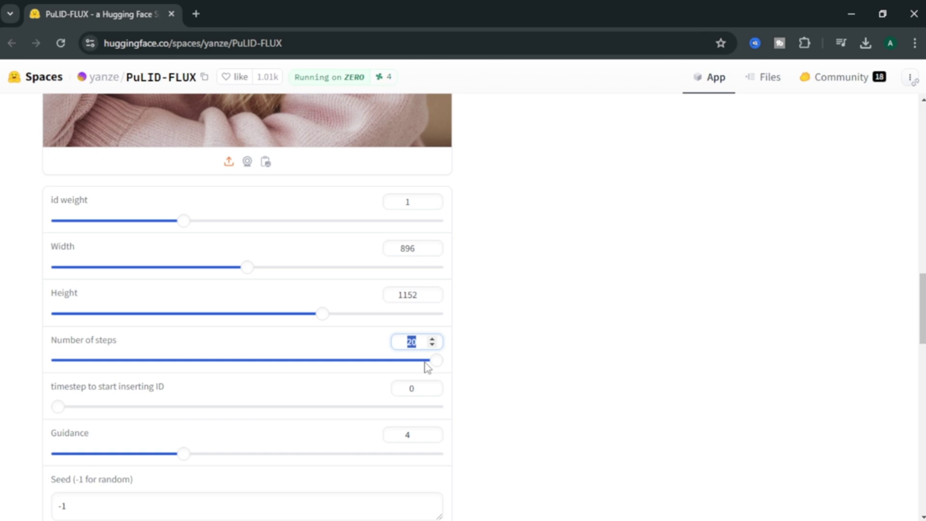
left_click(350, 389)
scroll(349, 386, "down", 1)
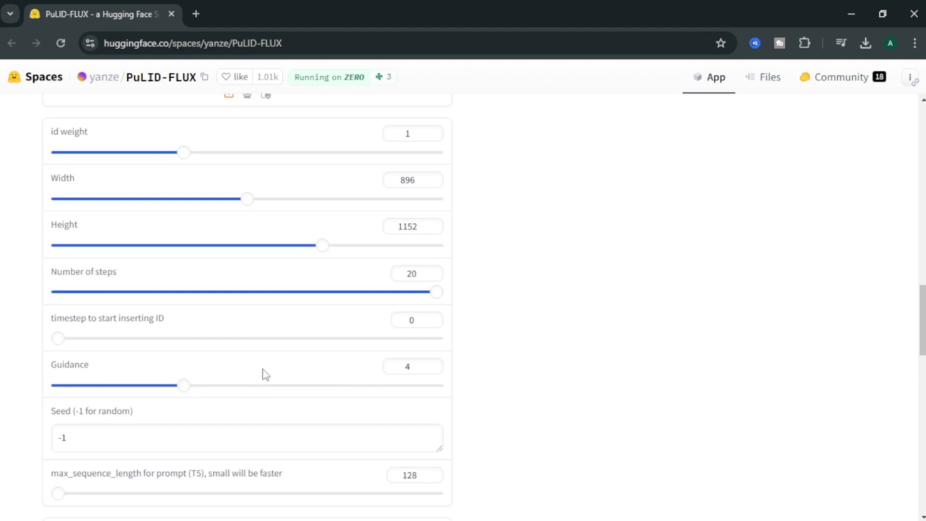
- Review the night-street result, then generate the beach image with white t-shirt and sunglasses
scroll(354, 374, "down", 3)
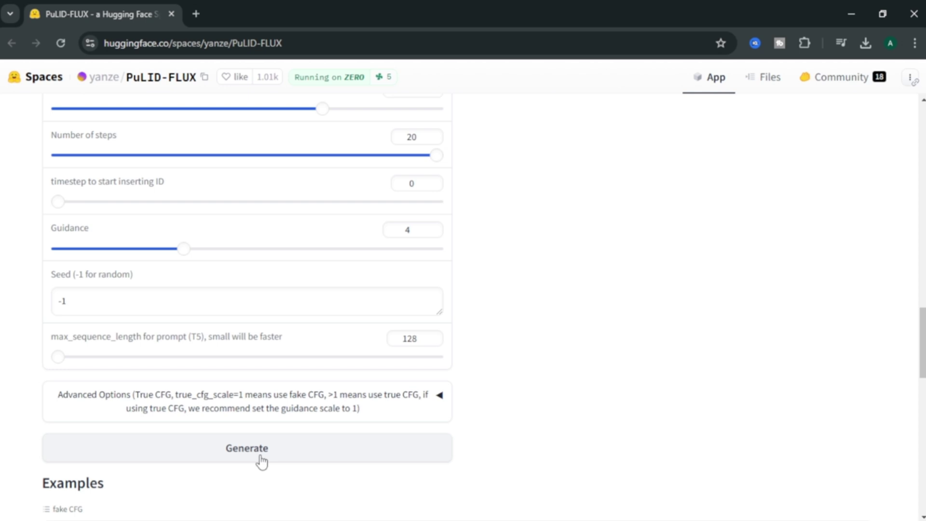
scroll(556, 413, "up", 7)
scroll(556, 413, "up", 8)
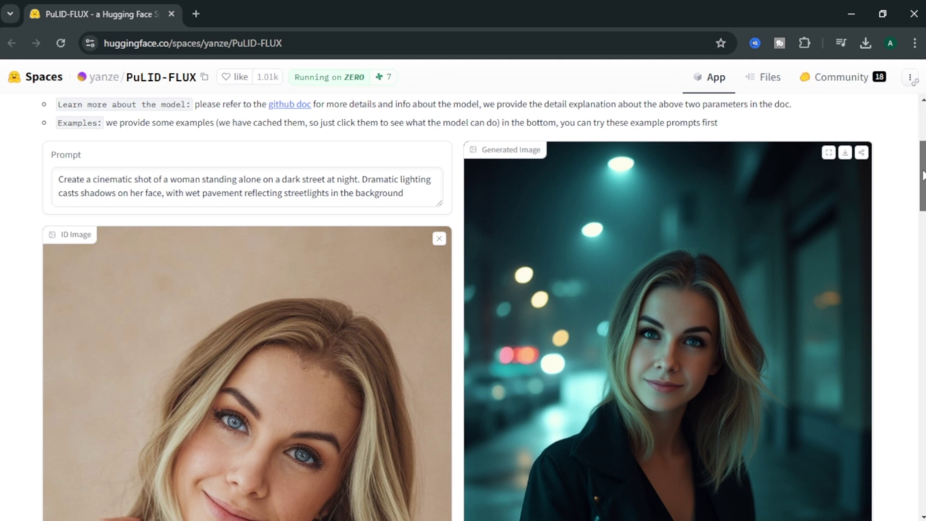
left_click_drag(923, 175, 924, 187)
scroll(915, 188, "down", 1)
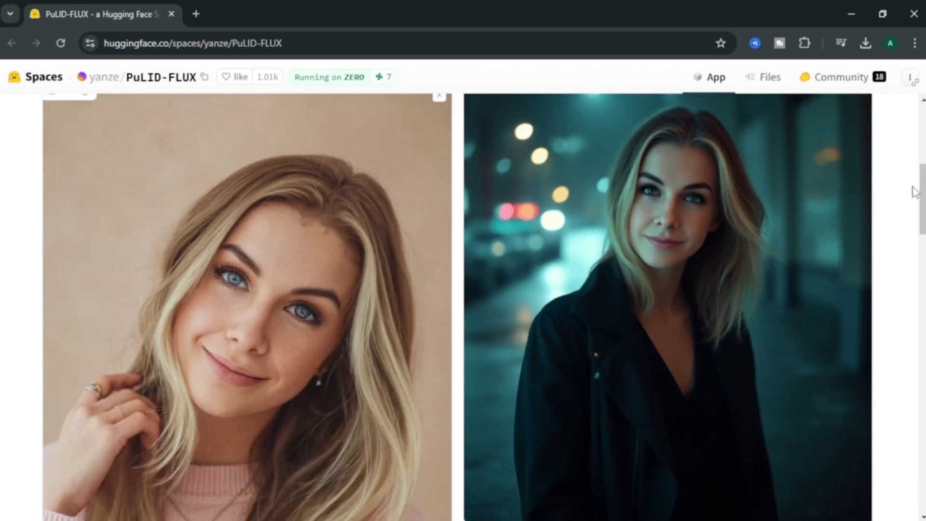
scroll(867, 217, "up", 1)
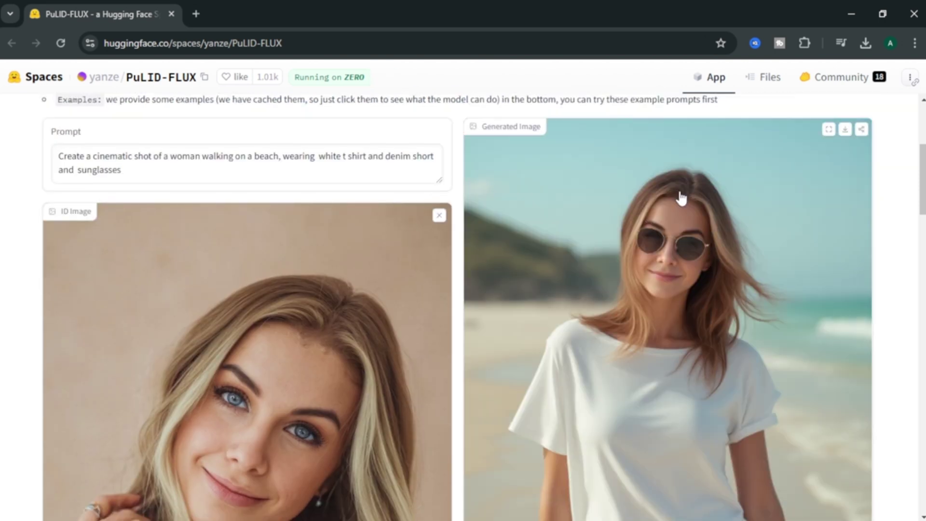
- Review the beach result and generate the red-dress champagne-glass image
scroll(681, 198, "down", 4)
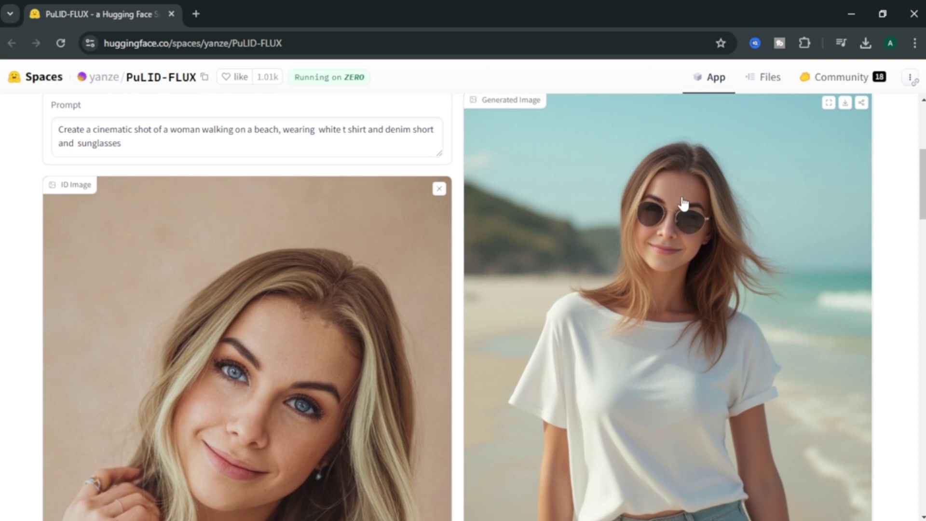
scroll(684, 204, "up", 4)
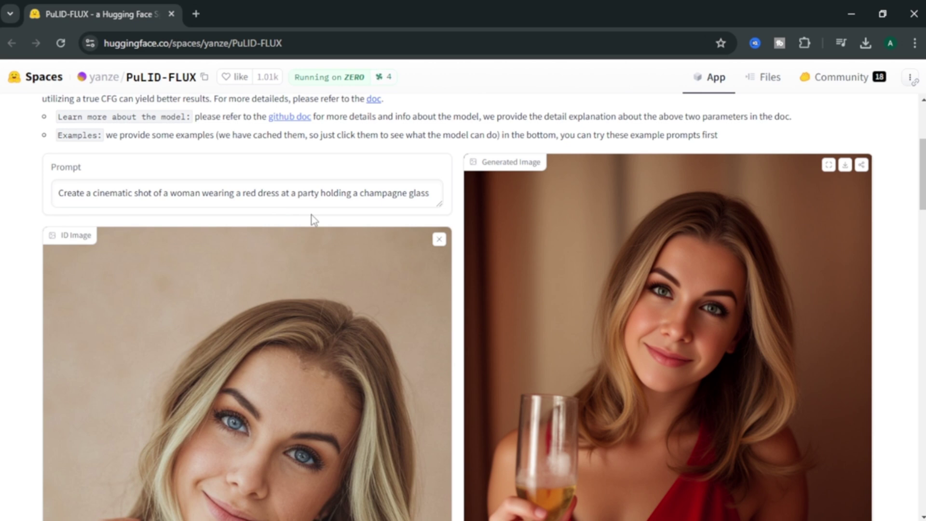
- Scroll through the finished red-dress champagne image
scroll(694, 253, "down", 3)
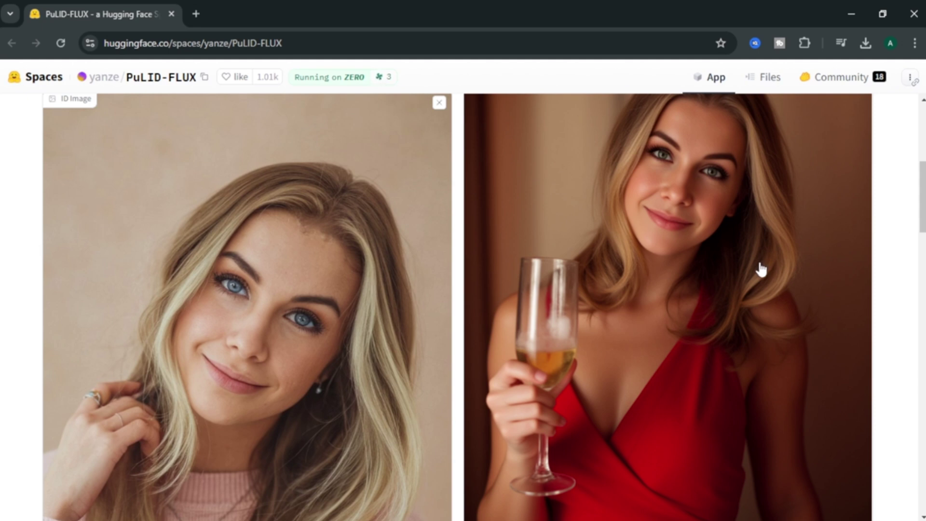
scroll(791, 277, "up", 2)
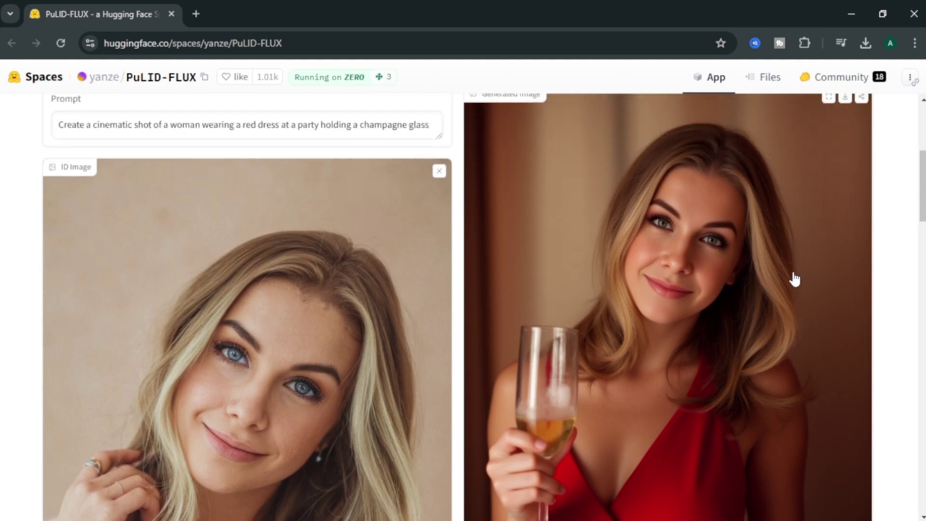
scroll(786, 296, "down", 2)
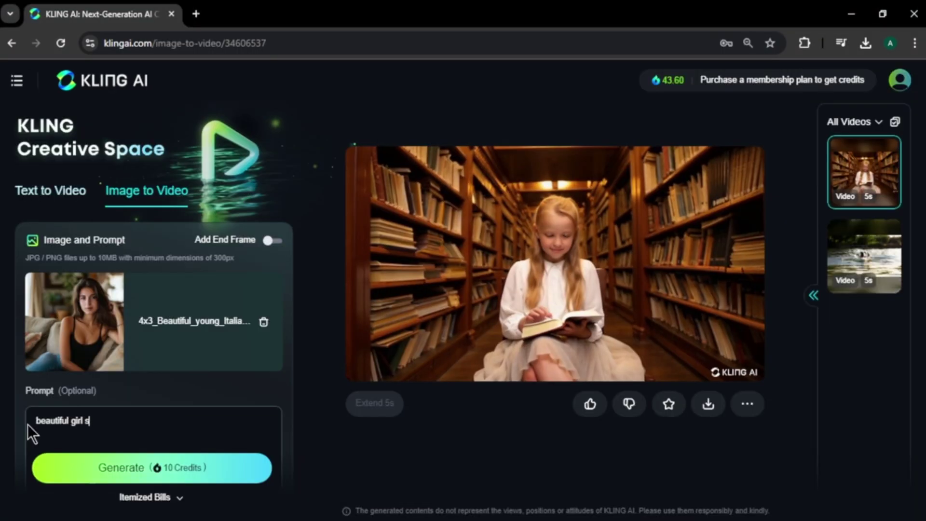
- Generate a Kling video from the prompt 'beautiful girl sitting in a living room'
type("itting in a living room")
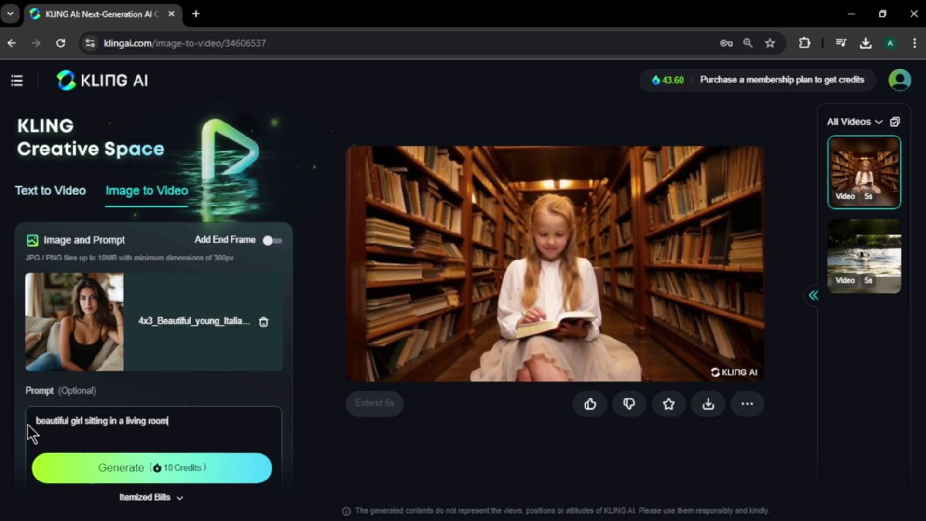
left_click(198, 470)
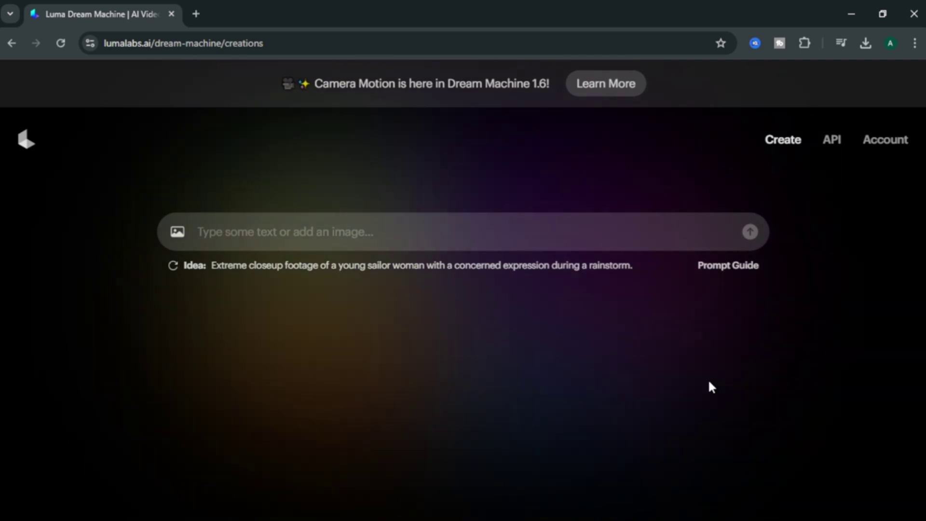
- Animate the red-dress image (2) with the prompt 'beautiful woman wearing a red dress holding a champagne glass'
left_click(176, 232)
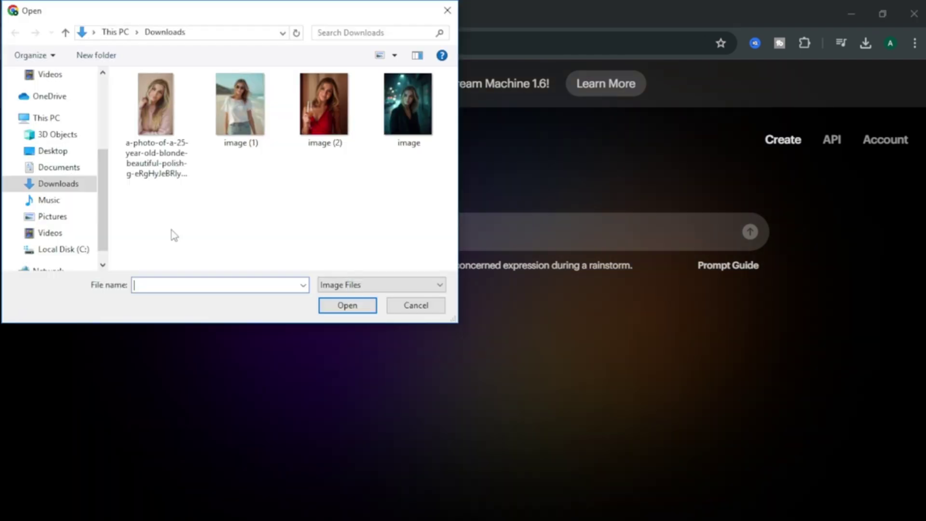
left_click(326, 133)
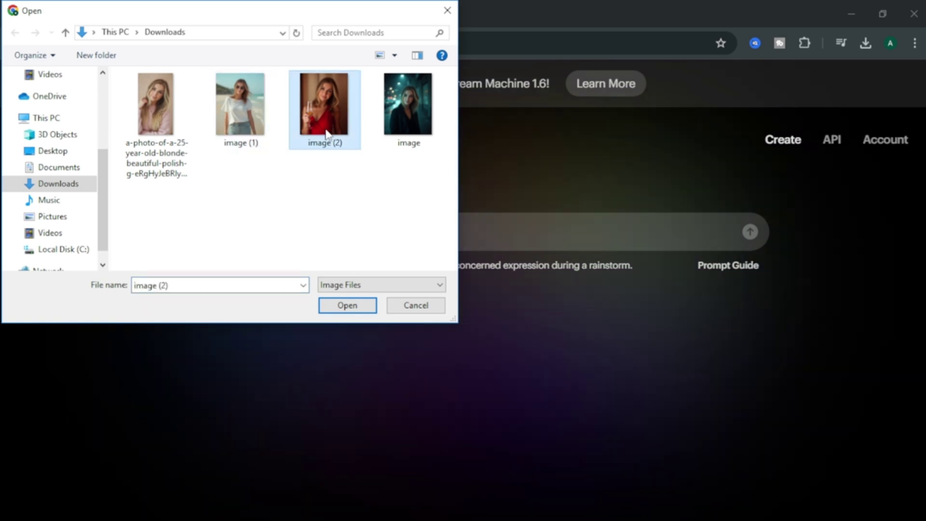
double_click(326, 133)
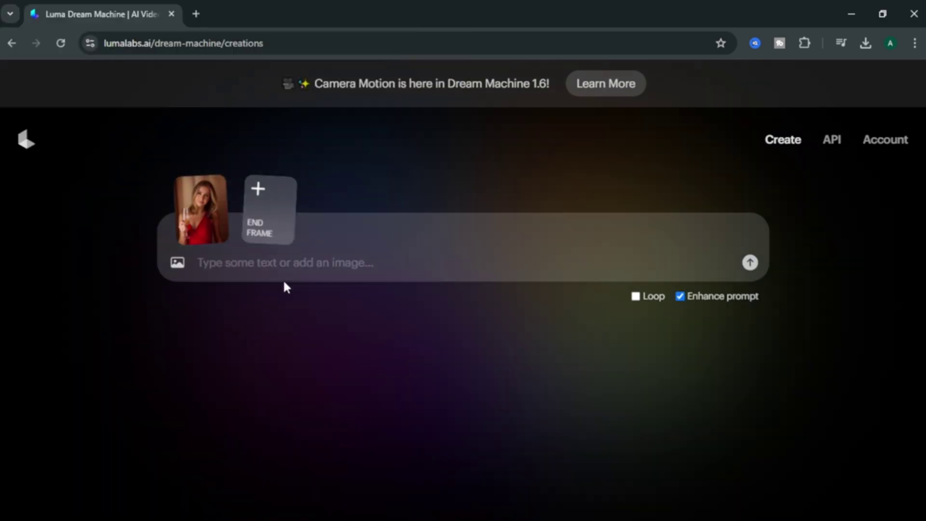
left_click(315, 272)
type("beautiful woman wearing a red dress holding a champagne glas")
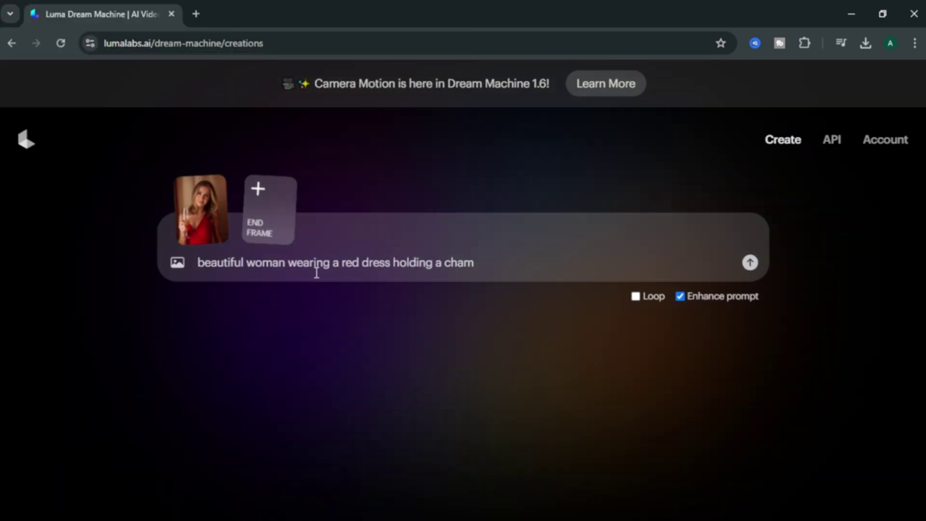
type("s")
left_click(750, 263)
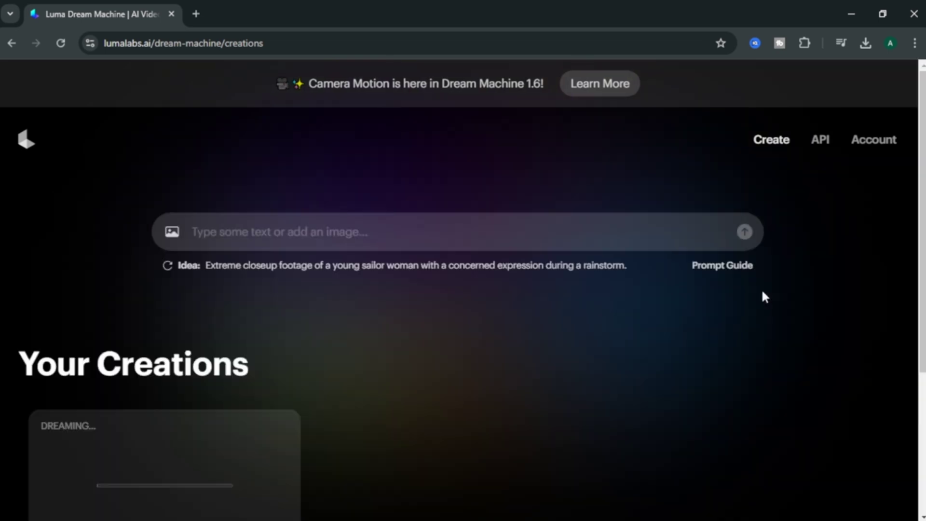
- Scroll down Your Creations to check the red-dress video's progress
scroll(761, 291, "down", 3)
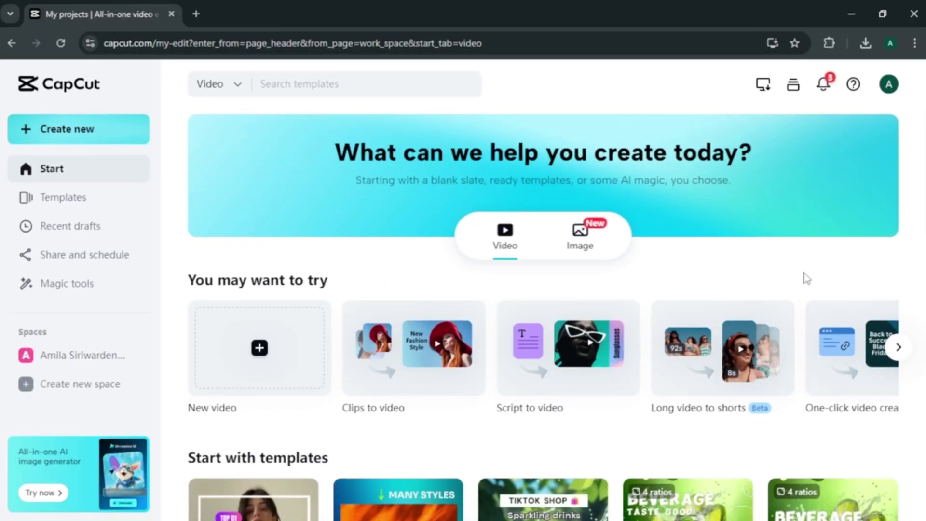
- Upload a vidu clip from Downloads to CapCut's Video upscaler under Magic tools
left_click(83, 287)
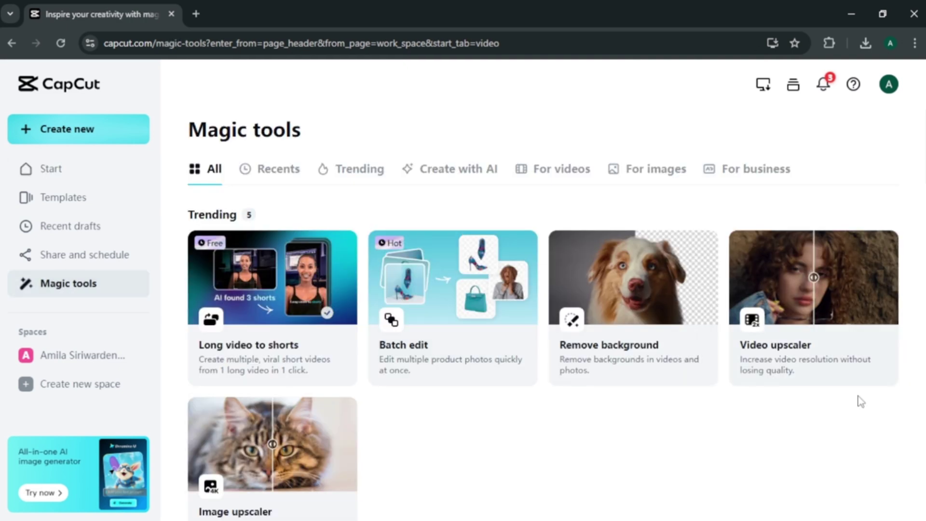
left_click(892, 341)
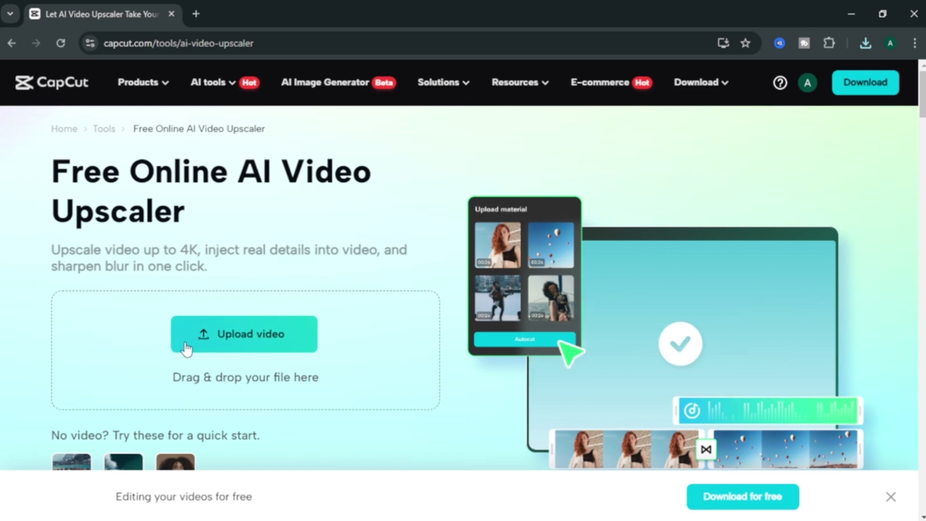
left_click(250, 343)
scroll(429, 207, "down", 3)
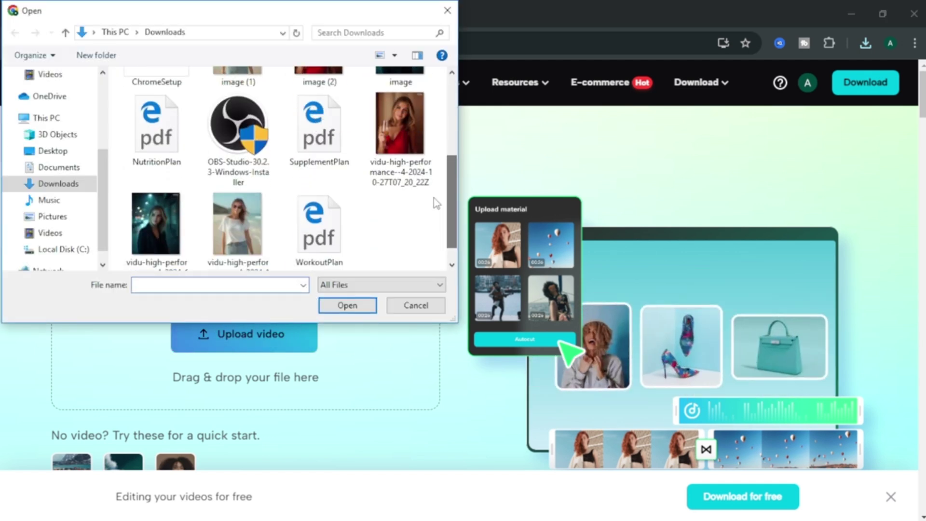
left_click(400, 123)
left_click(347, 305)
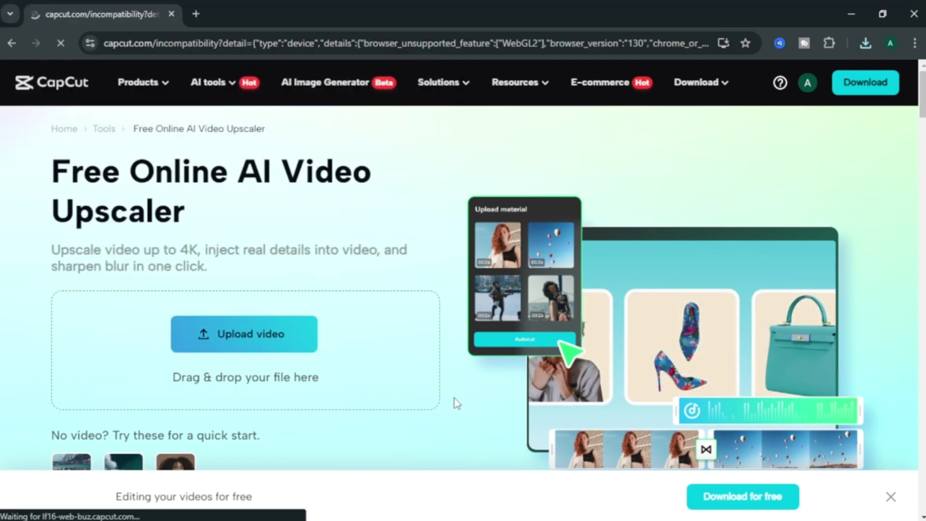